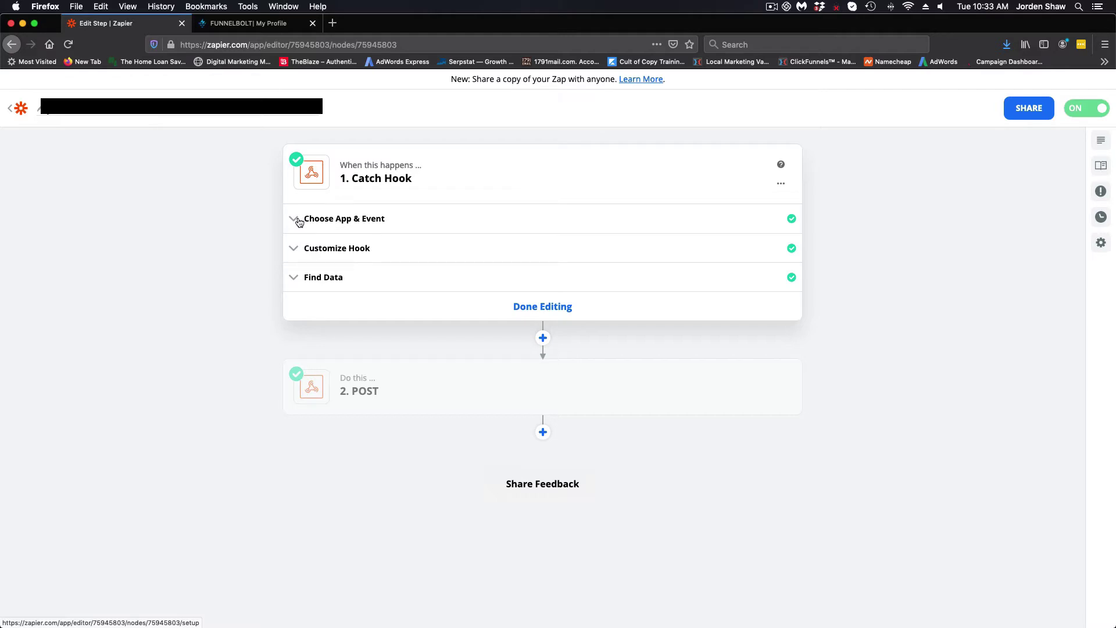
- Review the Catch Hook trigger's app and event choice and its custom webhook URL settings
{"action": "left_click", "coordinate": [298, 222]}
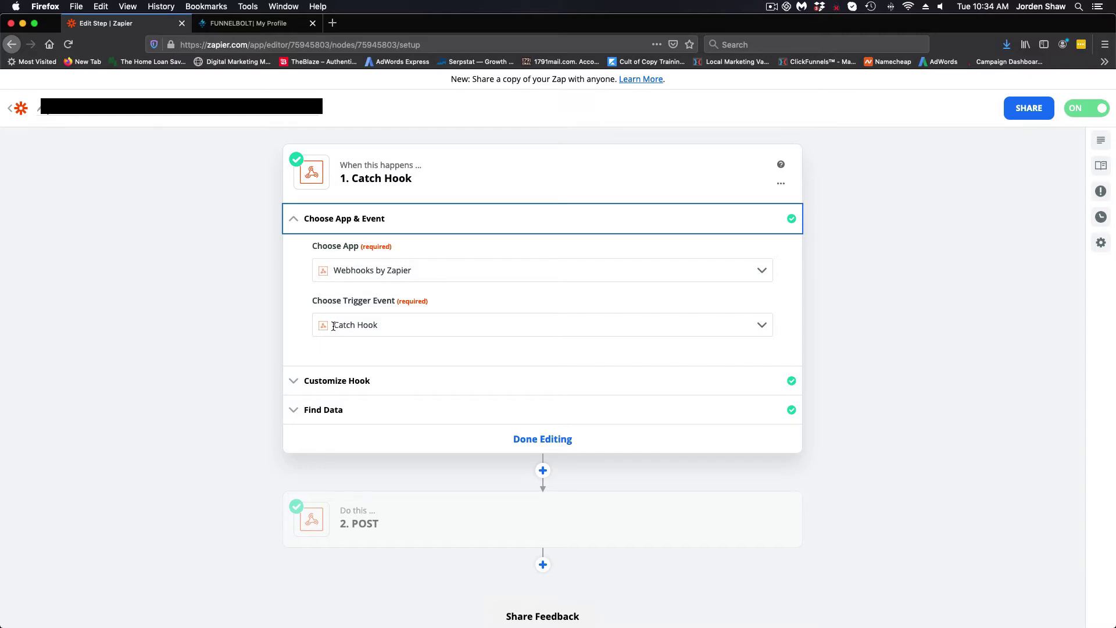
{"action": "left_click", "coordinate": [301, 381]}
{"action": "scroll", "coordinate": [314, 294], "scroll_direction": "down", "scroll_amount": 1}
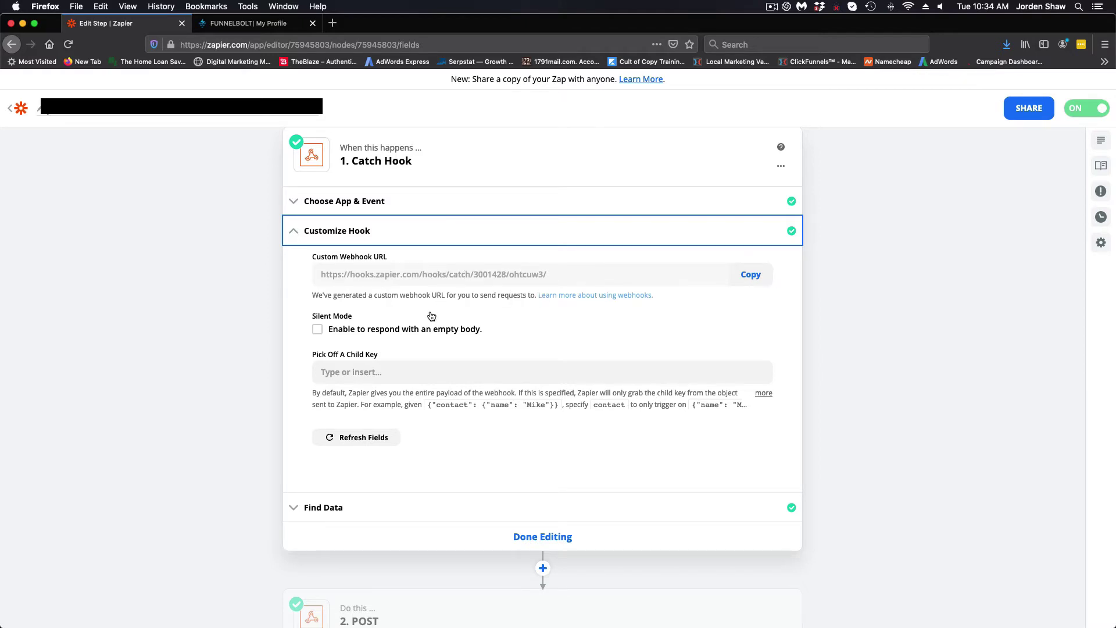
- Expand the Hook A sample in the Catch Hook trigger's found data and look through its contact fields
{"action": "scroll", "coordinate": [429, 318], "scroll_direction": "down", "scroll_amount": 1}
{"action": "left_click", "coordinate": [306, 482]}
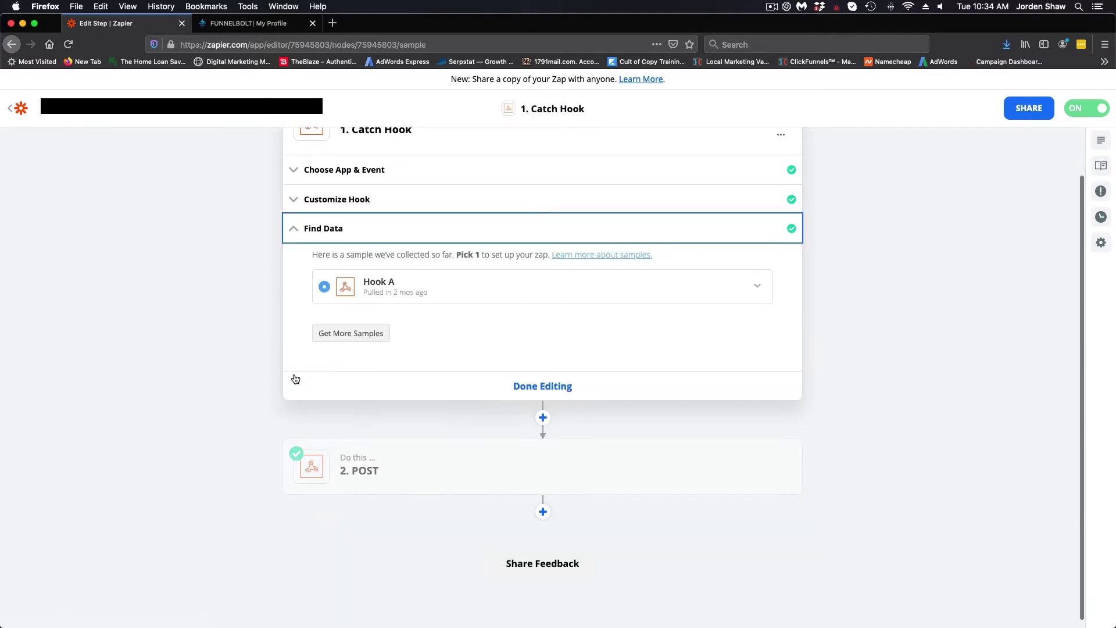
{"action": "left_click", "coordinate": [767, 285]}
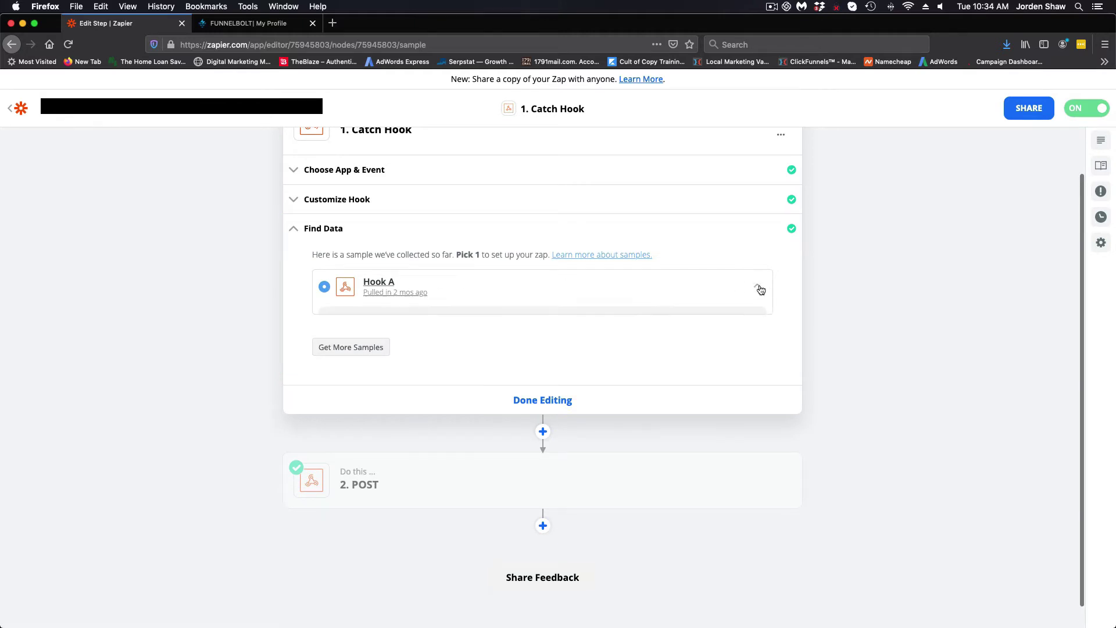
{"action": "scroll", "coordinate": [500, 419], "scroll_direction": "down", "scroll_amount": 4}
{"action": "scroll", "coordinate": [500, 418], "scroll_direction": "down", "scroll_amount": 5}
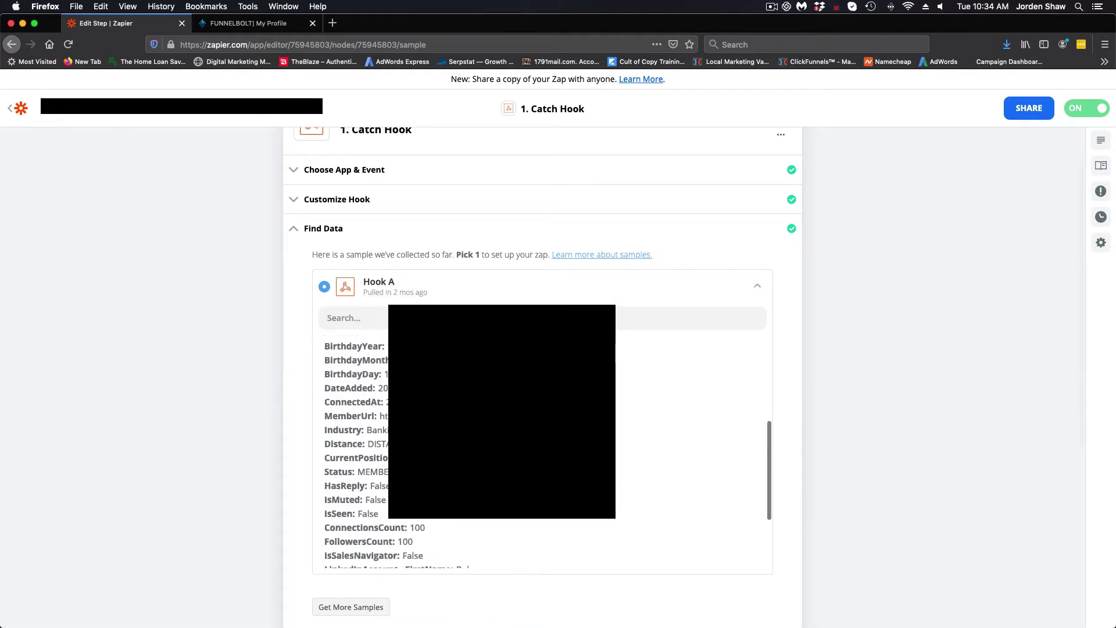
{"action": "scroll", "coordinate": [500, 418], "scroll_direction": "up", "scroll_amount": 4}
{"action": "scroll", "coordinate": [500, 419], "scroll_direction": "up", "scroll_amount": 4}
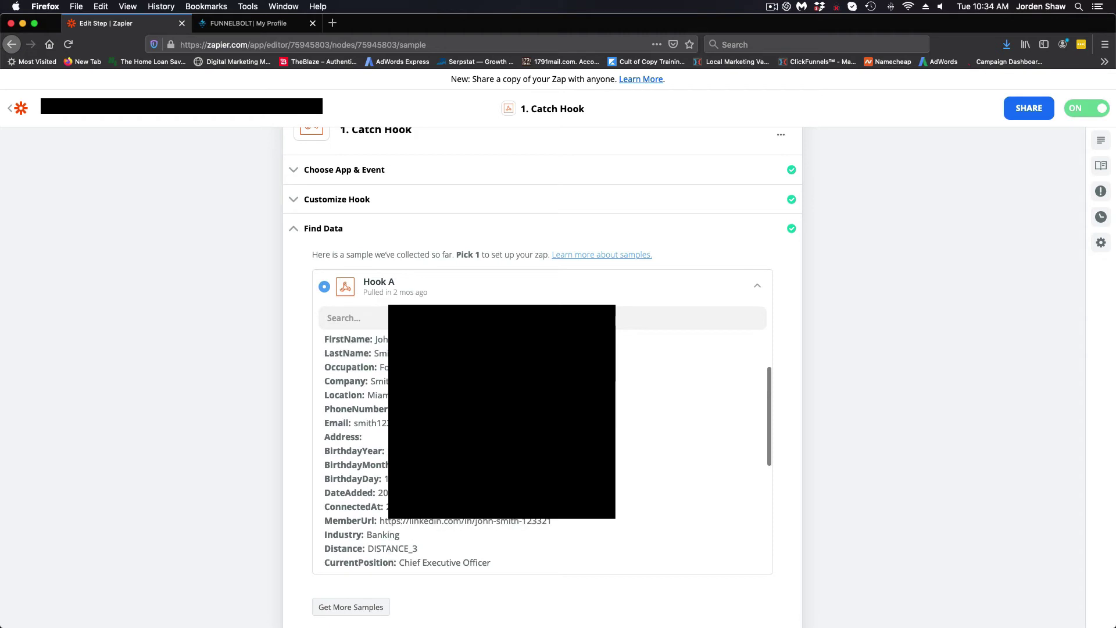
{"action": "scroll", "coordinate": [223, 364], "scroll_direction": "down", "scroll_amount": 1}
{"action": "scroll", "coordinate": [223, 368], "scroll_direction": "down", "scroll_amount": 5}
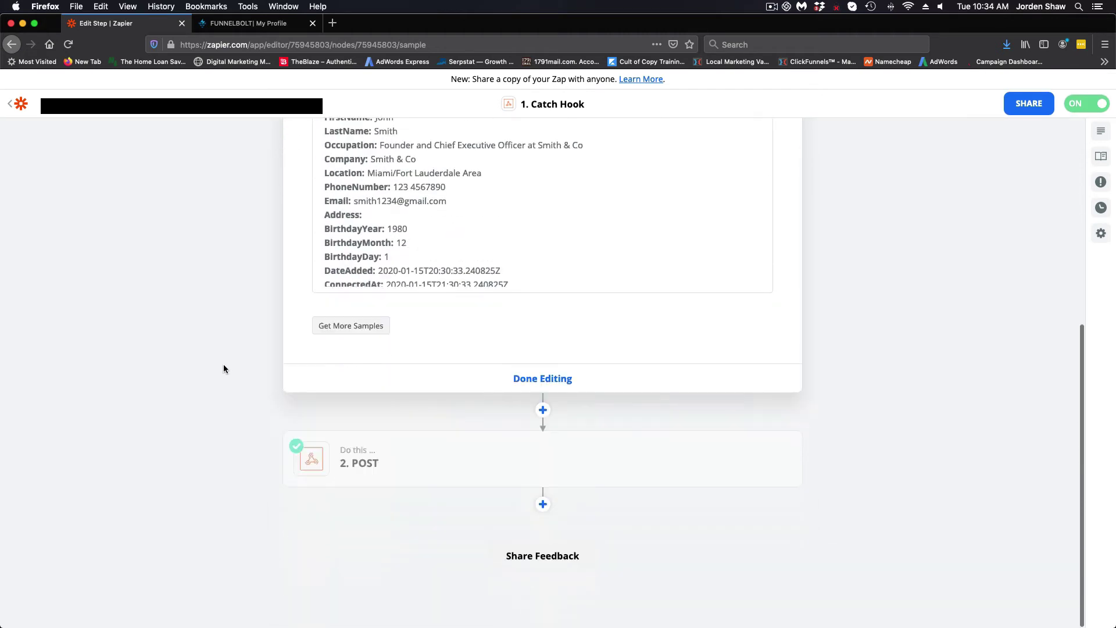
- Open the POST action, check its app and event, and show its Customize Post settings
{"action": "left_click", "coordinate": [357, 453]}
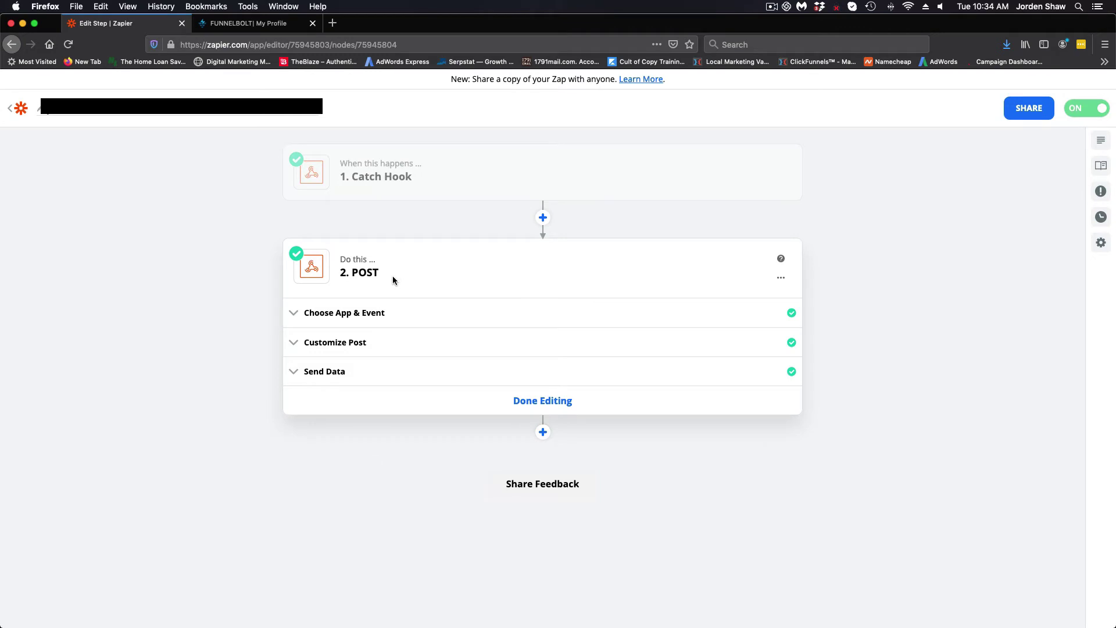
{"action": "left_click", "coordinate": [308, 314]}
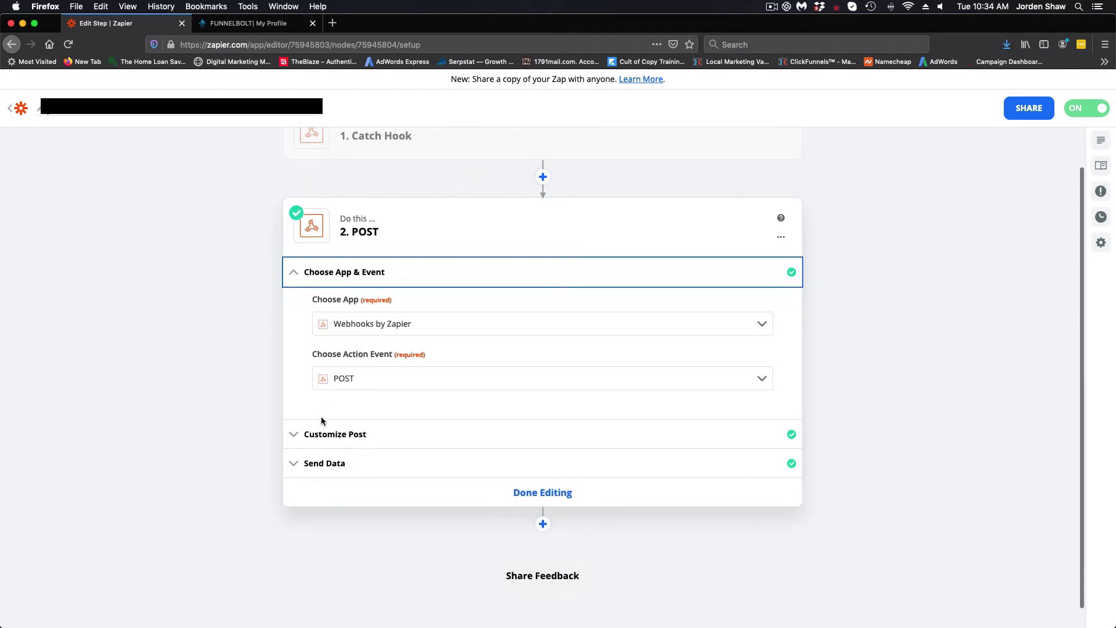
{"action": "left_click", "coordinate": [297, 437]}
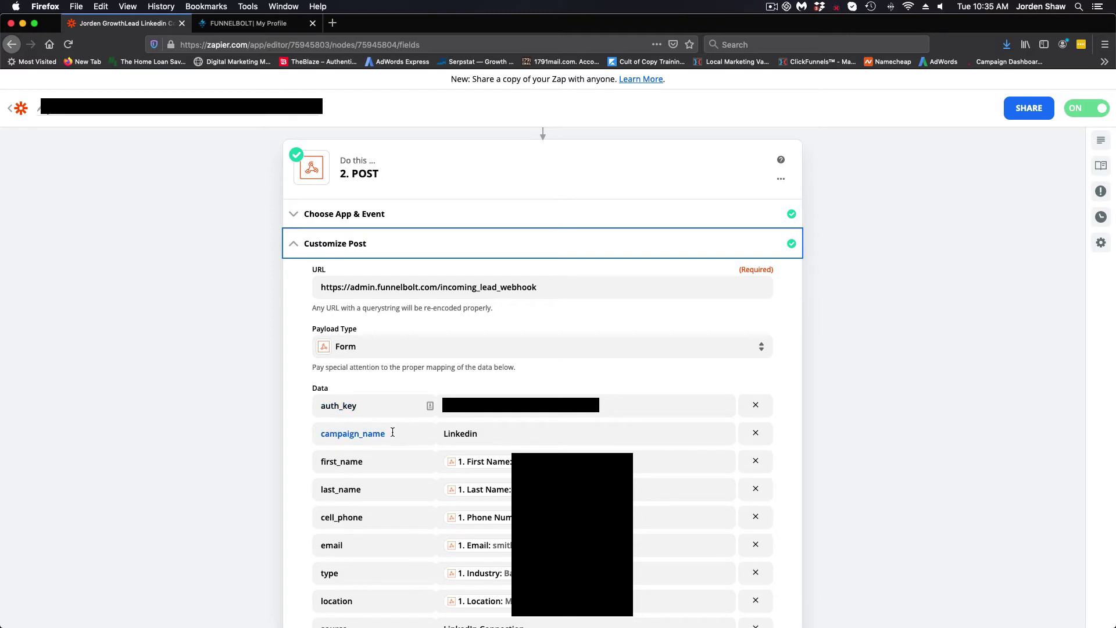
- Switch to FunnelBolt's system settings, view the help on getting leads from outside the system, and close it
{"action": "left_click", "coordinate": [237, 24]}
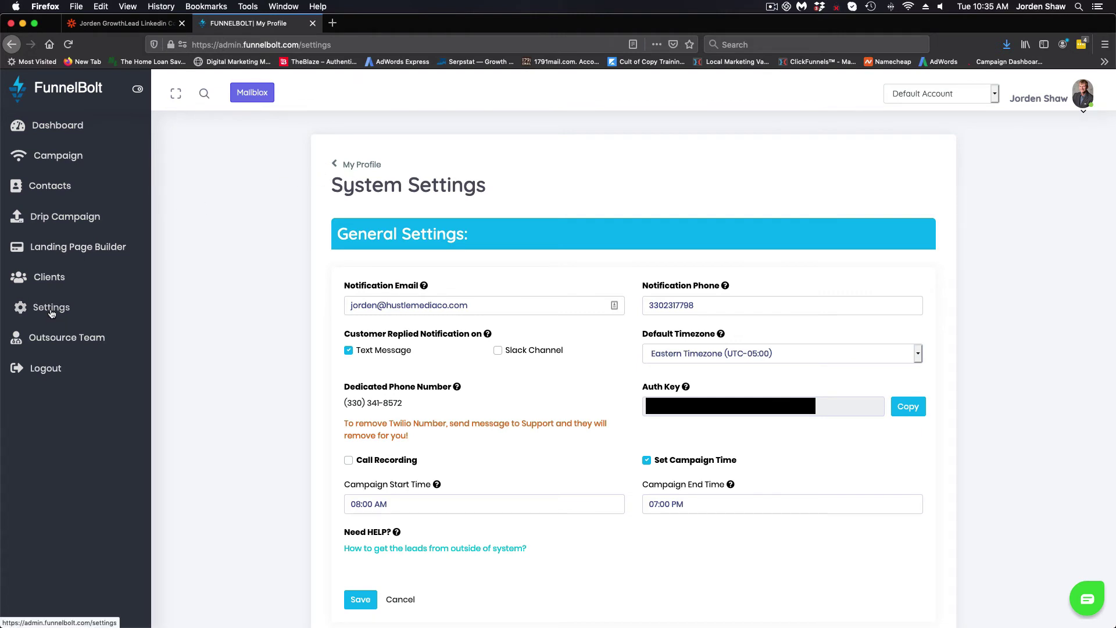
{"action": "scroll", "coordinate": [403, 190], "scroll_direction": "down", "scroll_amount": 1}
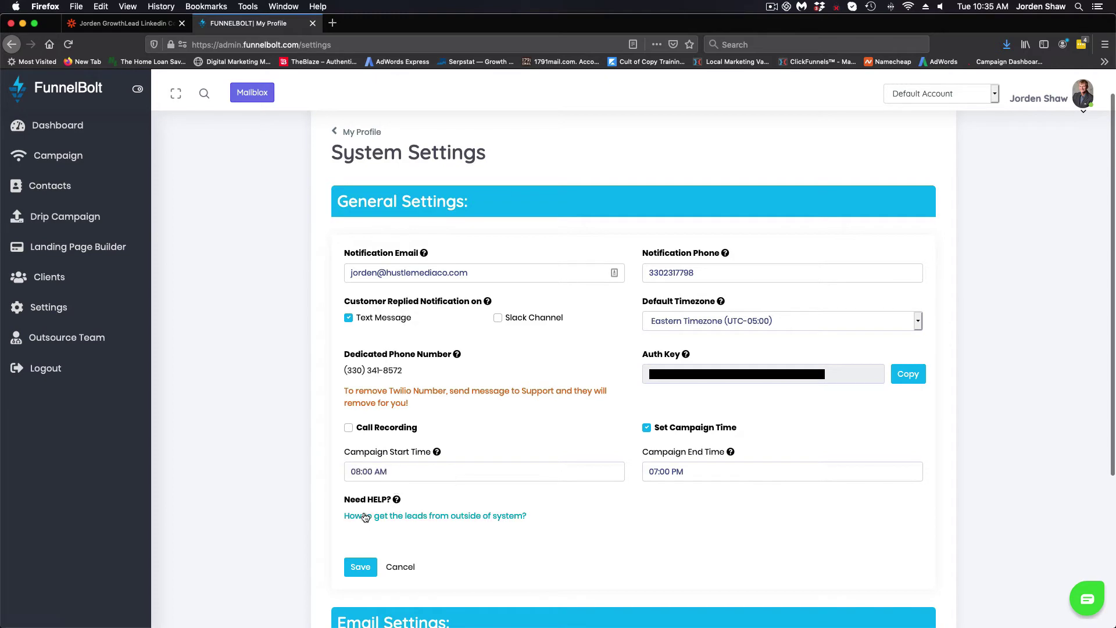
{"action": "left_click", "coordinate": [434, 518]}
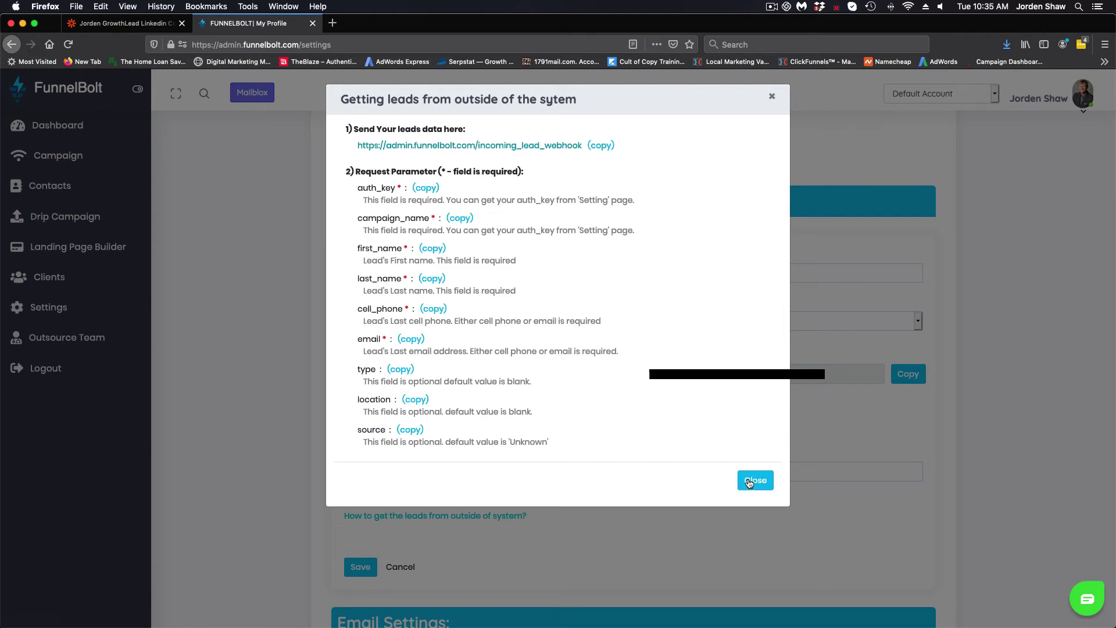
{"action": "left_click", "coordinate": [750, 482]}
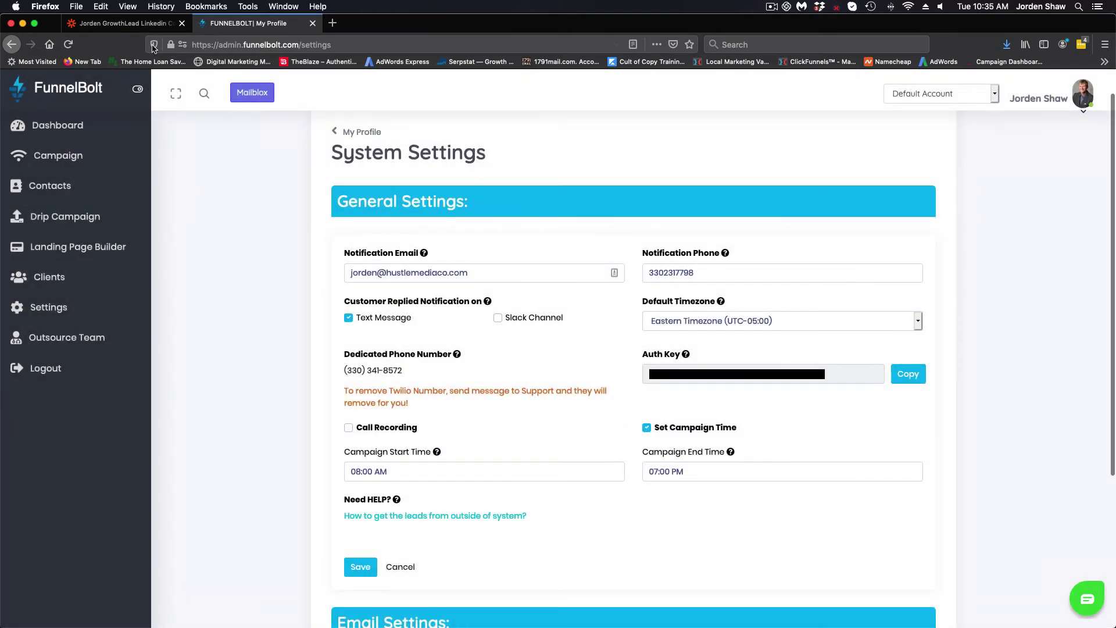
- Check the auth_key entry in the Zapier POST action, then return to FunnelBolt and open its campaign list
{"action": "left_click", "coordinate": [122, 24]}
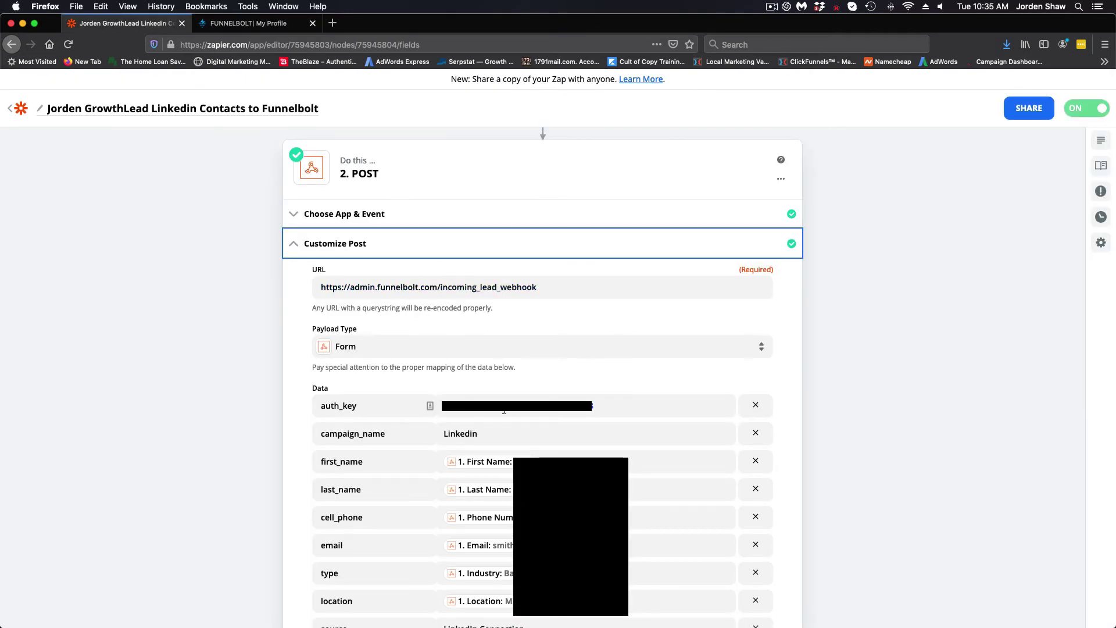
{"action": "left_click", "coordinate": [237, 23]}
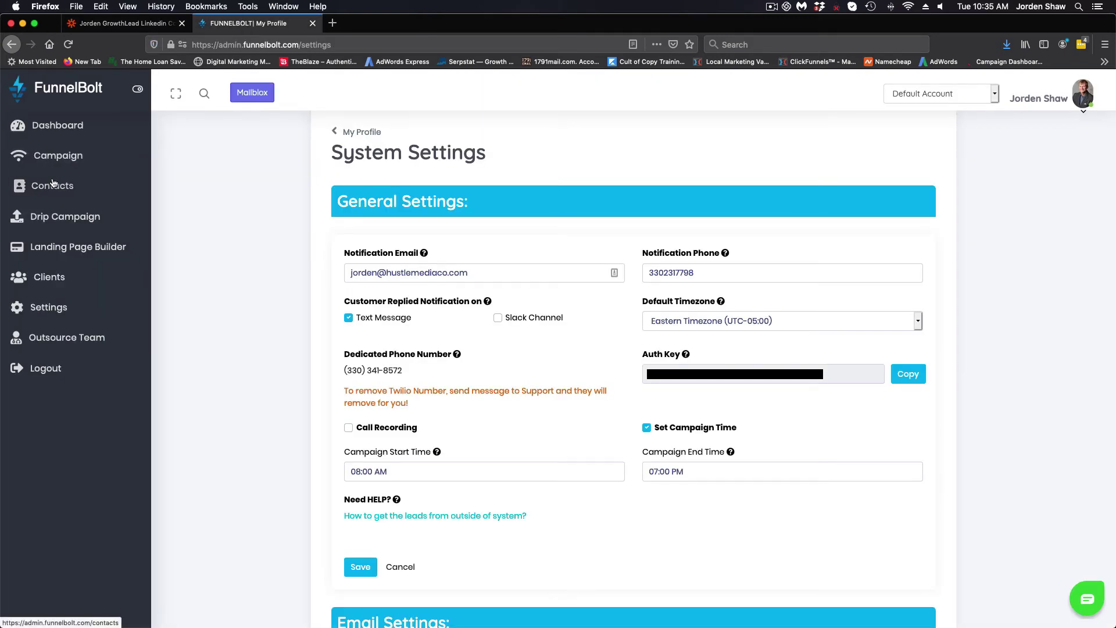
{"action": "left_click", "coordinate": [56, 159]}
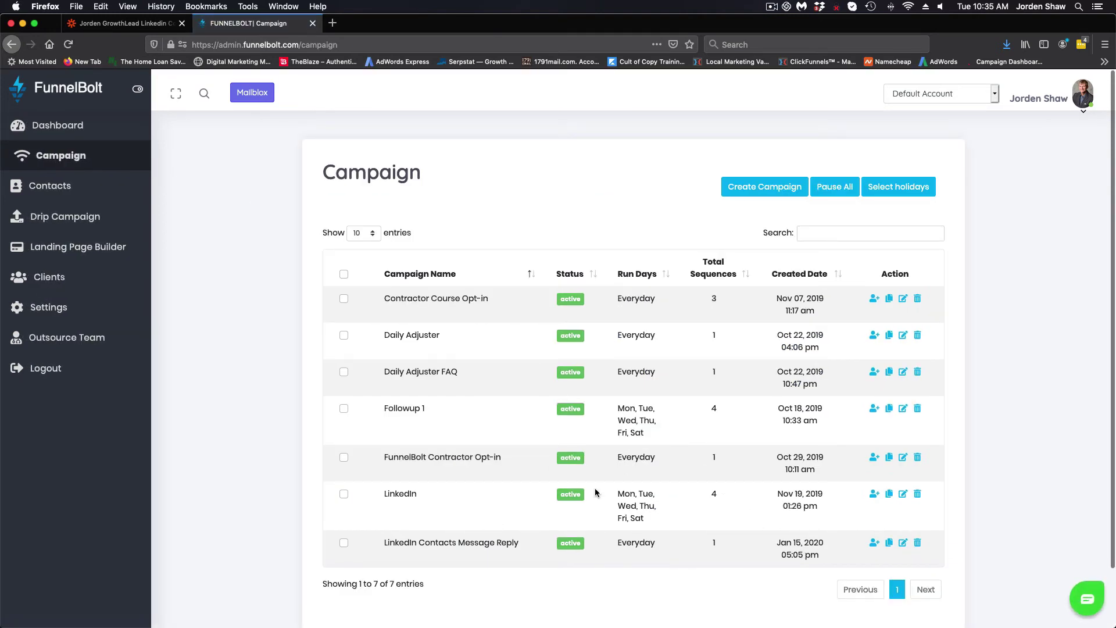
- Return to Zapier and check the POST data mapping from campaign_name through source
{"action": "left_click", "coordinate": [132, 24]}
{"action": "scroll", "coordinate": [459, 433], "scroll_direction": "down", "scroll_amount": 1}
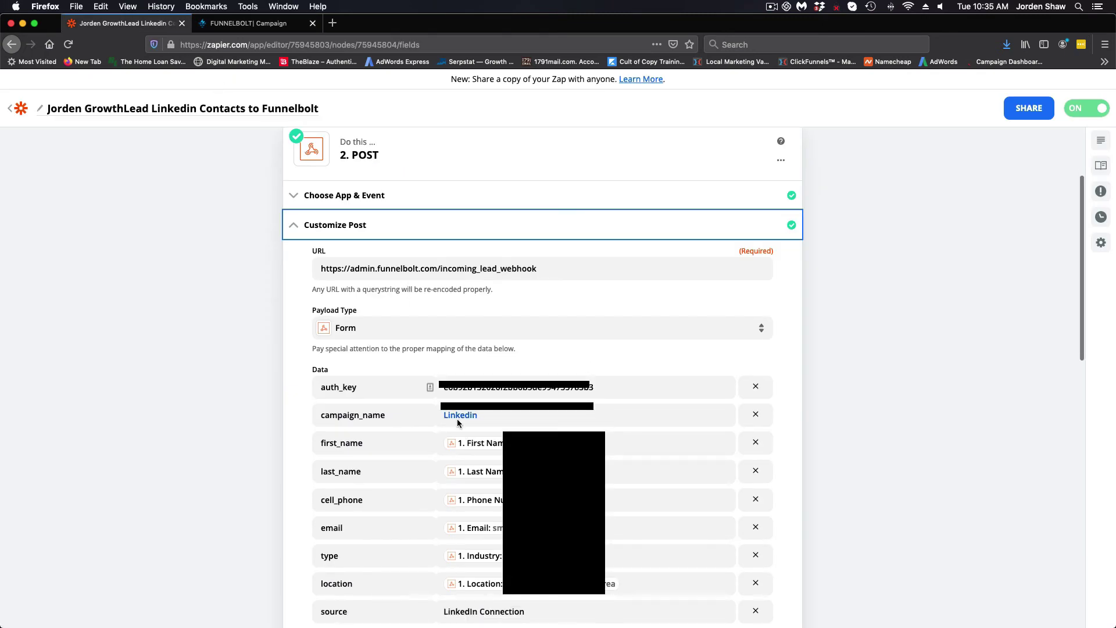
{"action": "scroll", "coordinate": [361, 414], "scroll_direction": "down", "scroll_amount": 1}
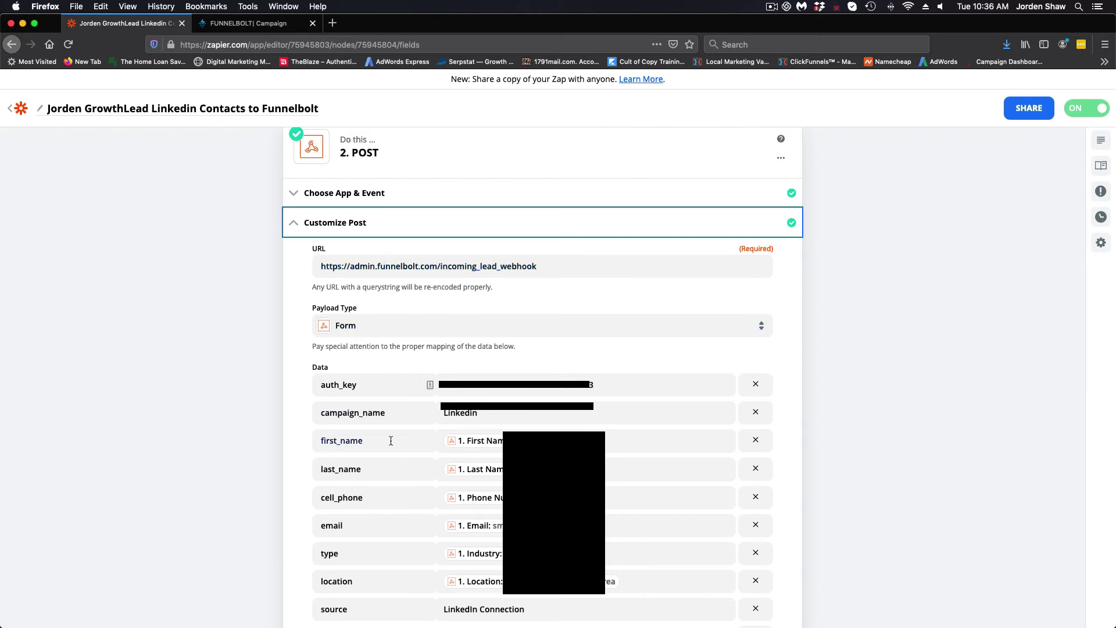
{"action": "scroll", "coordinate": [366, 396], "scroll_direction": "down", "scroll_amount": 3}
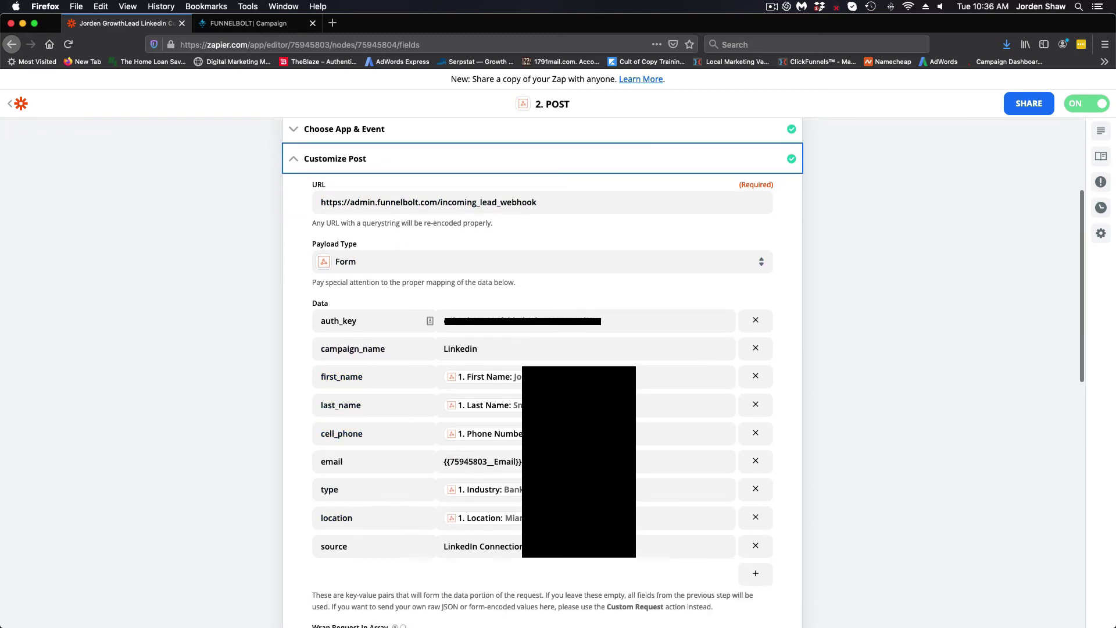
- Examine all Customize Post settings, from the URL and payload type through the data pairs, array wrapping, unflatten, authentication and headers
{"action": "scroll", "coordinate": [268, 437], "scroll_direction": "up", "scroll_amount": 5}
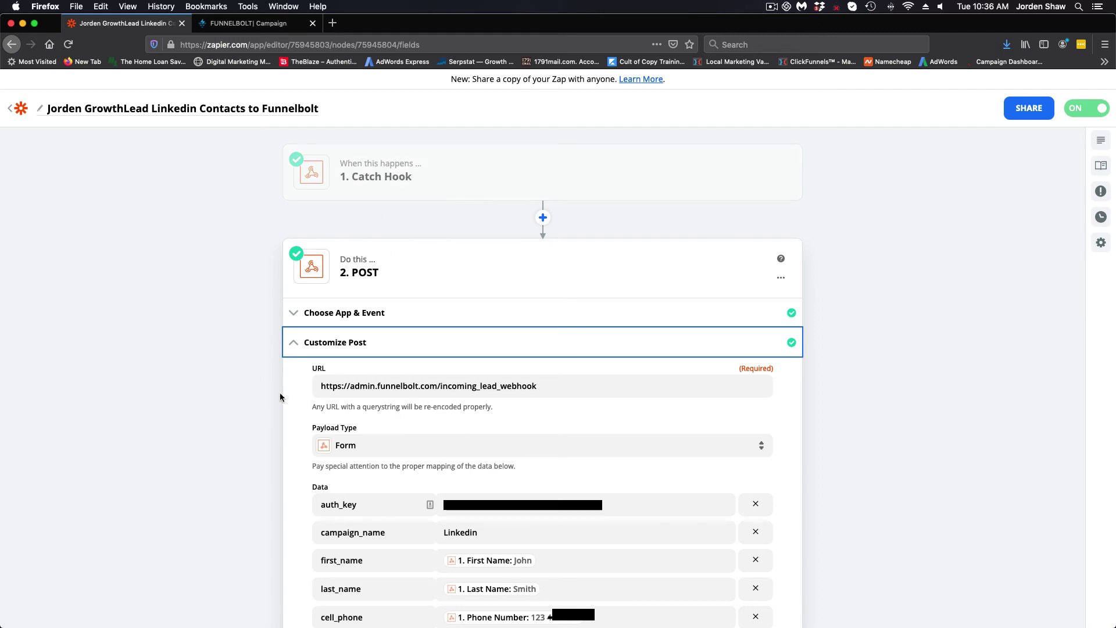
{"action": "scroll", "coordinate": [280, 397], "scroll_direction": "down", "scroll_amount": 1}
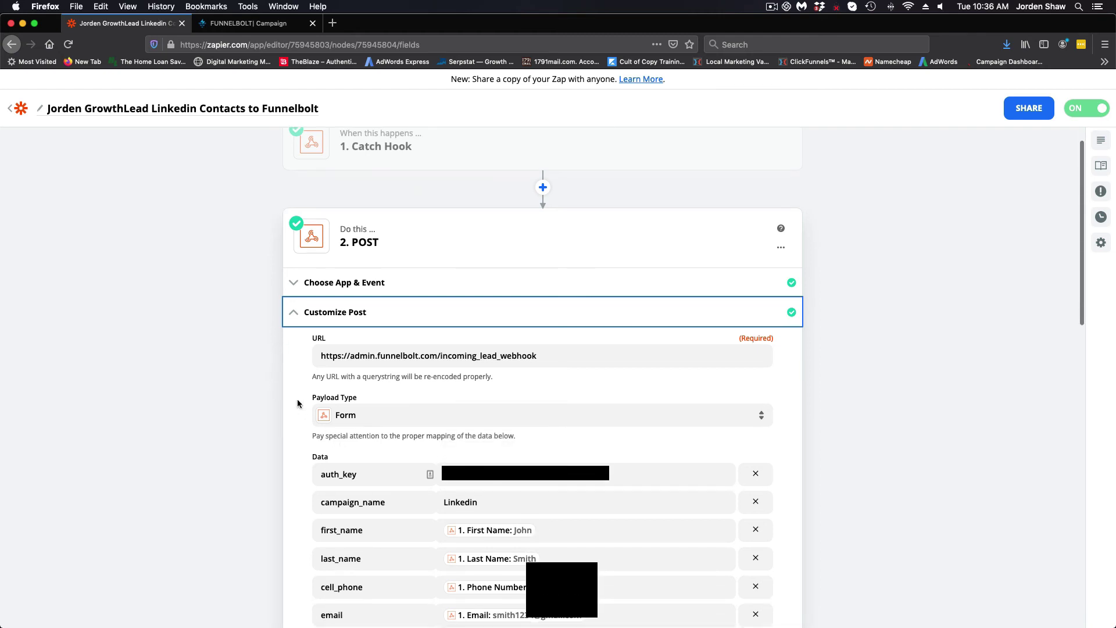
{"action": "scroll", "coordinate": [305, 421], "scroll_direction": "down", "scroll_amount": 2}
{"action": "scroll", "coordinate": [311, 436], "scroll_direction": "down", "scroll_amount": 3}
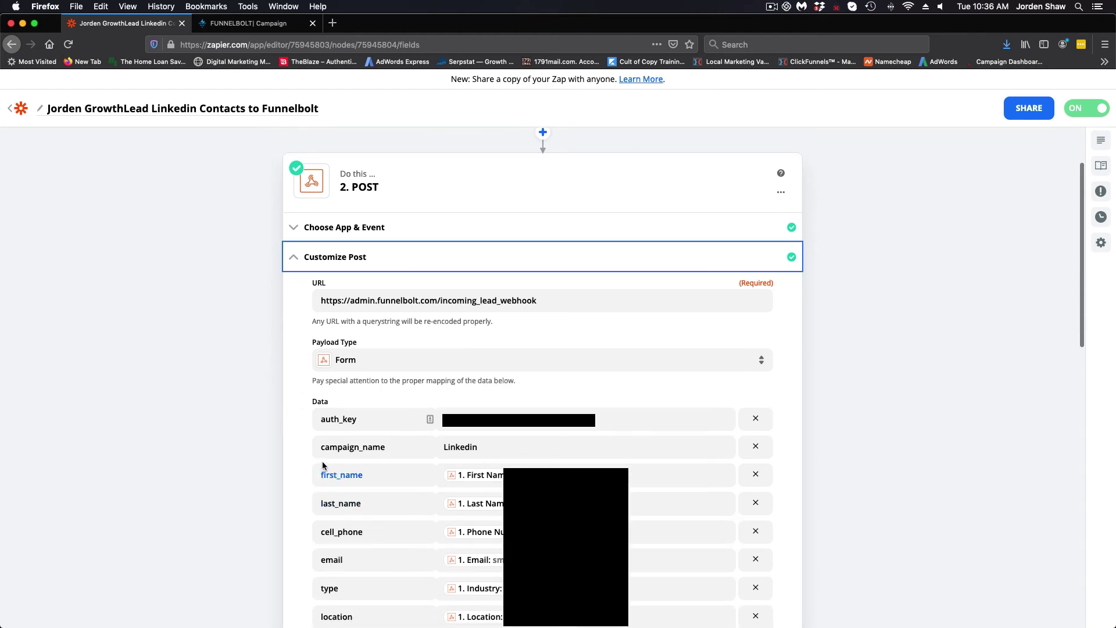
{"action": "scroll", "coordinate": [313, 466], "scroll_direction": "down", "scroll_amount": 1}
{"action": "scroll", "coordinate": [305, 468], "scroll_direction": "down", "scroll_amount": 5}
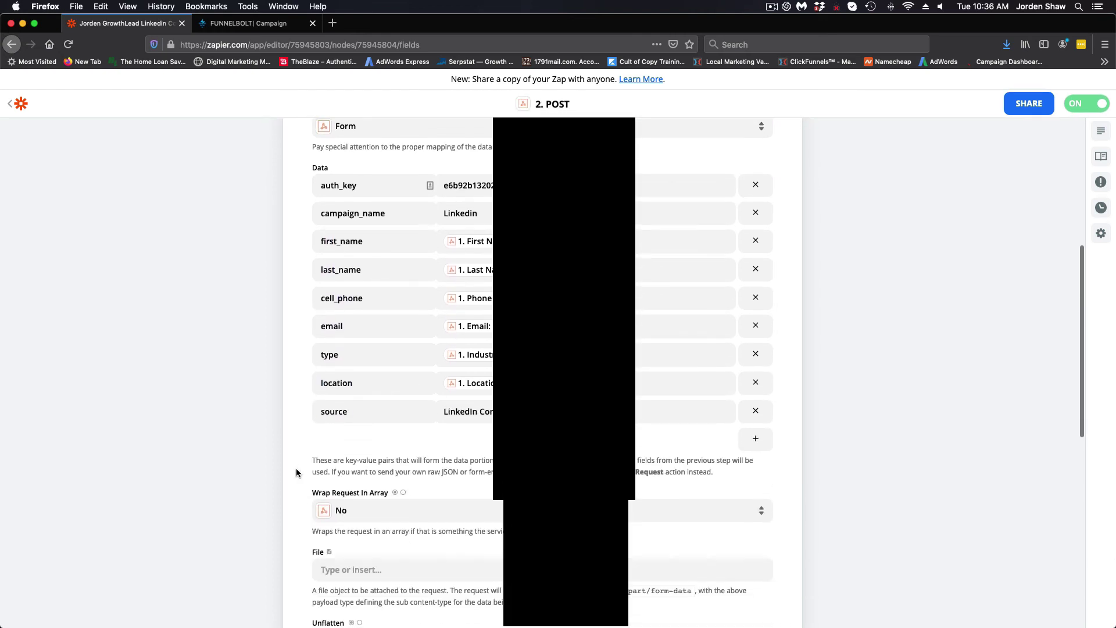
{"action": "scroll", "coordinate": [308, 465], "scroll_direction": "down", "scroll_amount": 3}
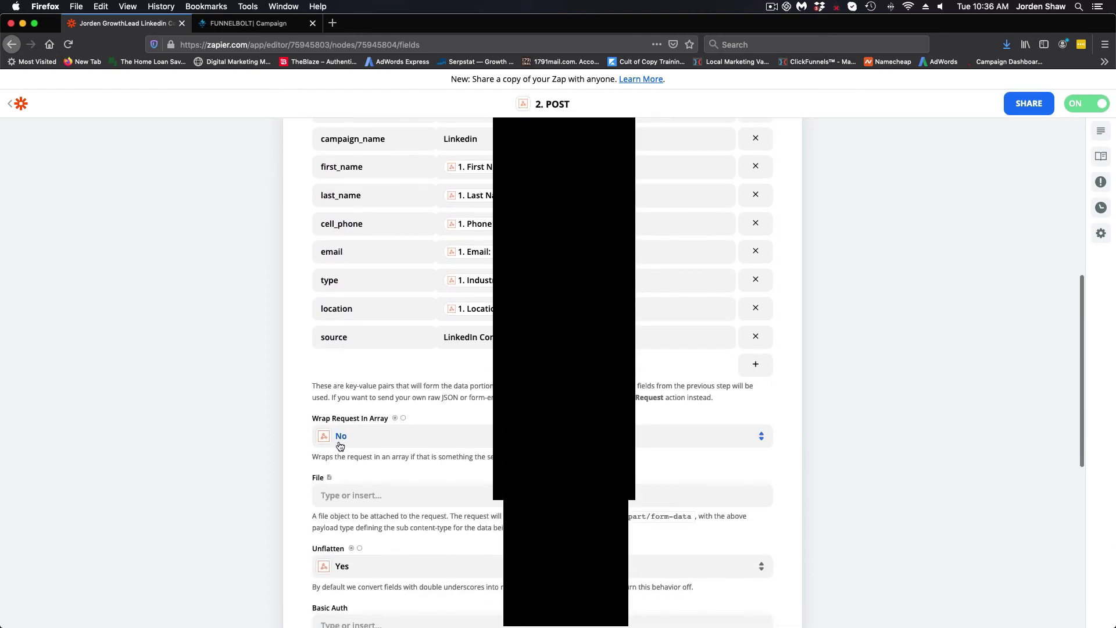
{"action": "scroll", "coordinate": [312, 452], "scroll_direction": "down", "scroll_amount": 6}
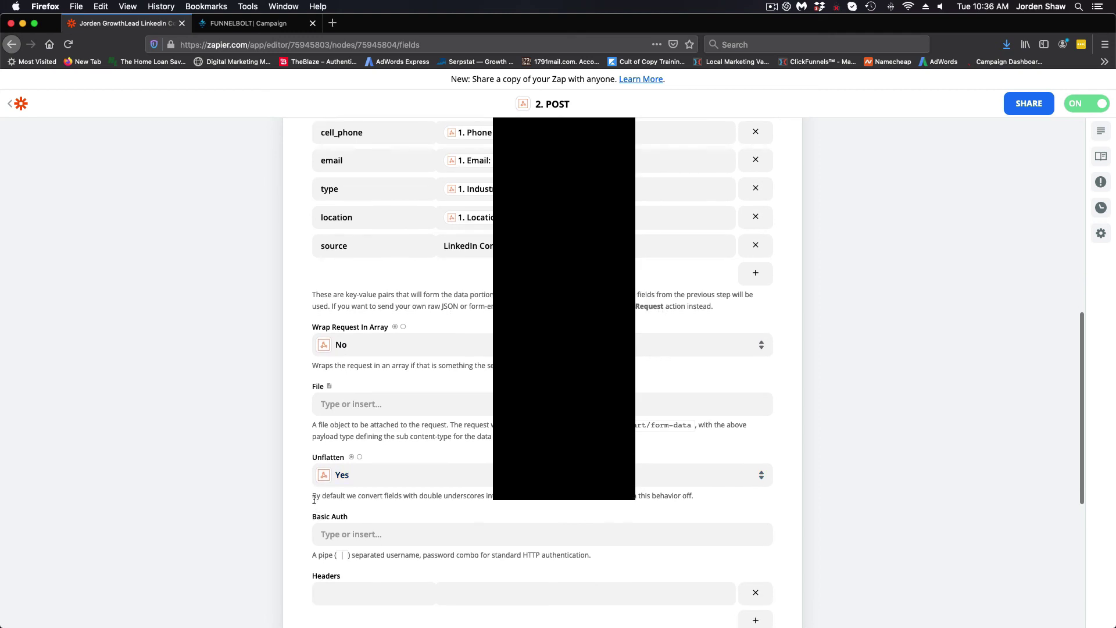
{"action": "scroll", "coordinate": [314, 500], "scroll_direction": "down", "scroll_amount": 6}
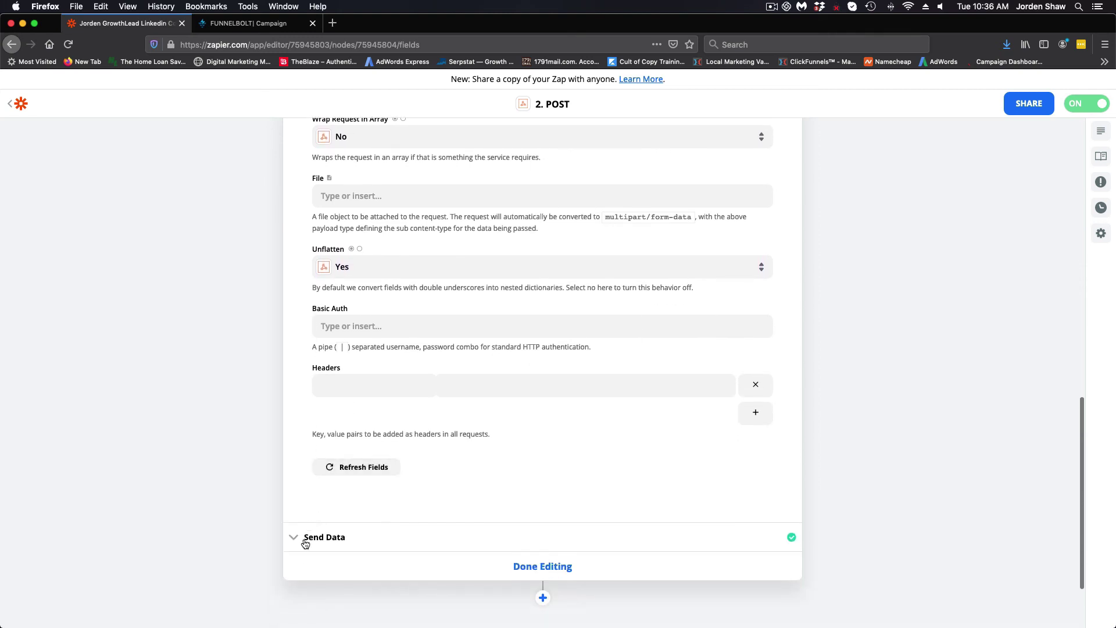
- View the POST action's Send Data test result, glance at FunnelBolt's campaign list, and return to Zapier
{"action": "left_click", "coordinate": [305, 540]}
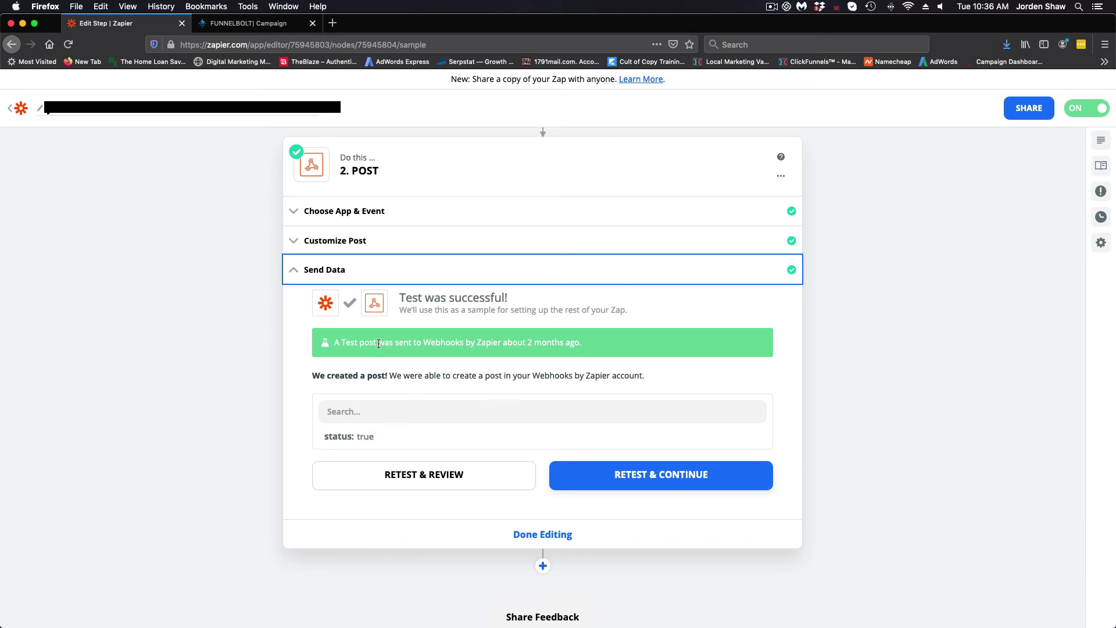
{"action": "scroll", "coordinate": [378, 343], "scroll_direction": "up", "scroll_amount": 1}
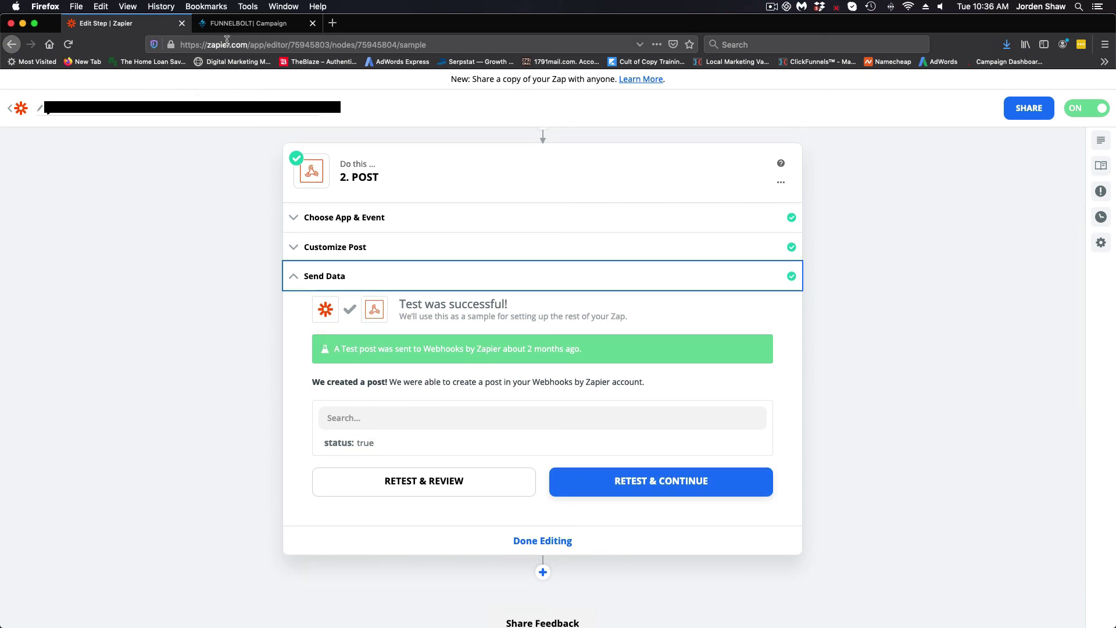
{"action": "left_click", "coordinate": [242, 24]}
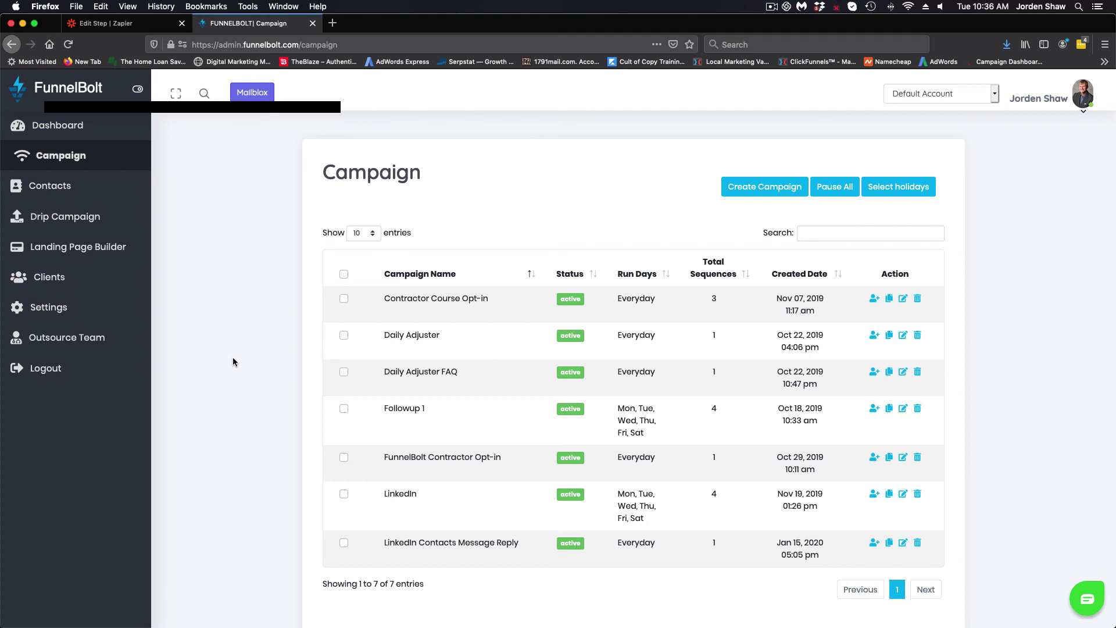
{"action": "left_click", "coordinate": [136, 26]}
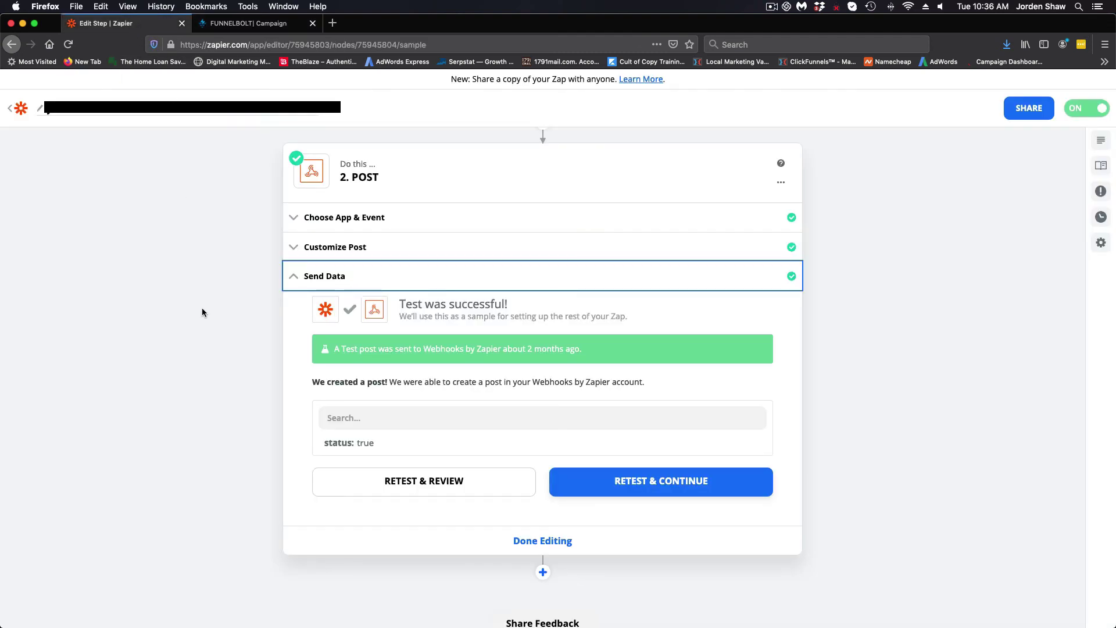